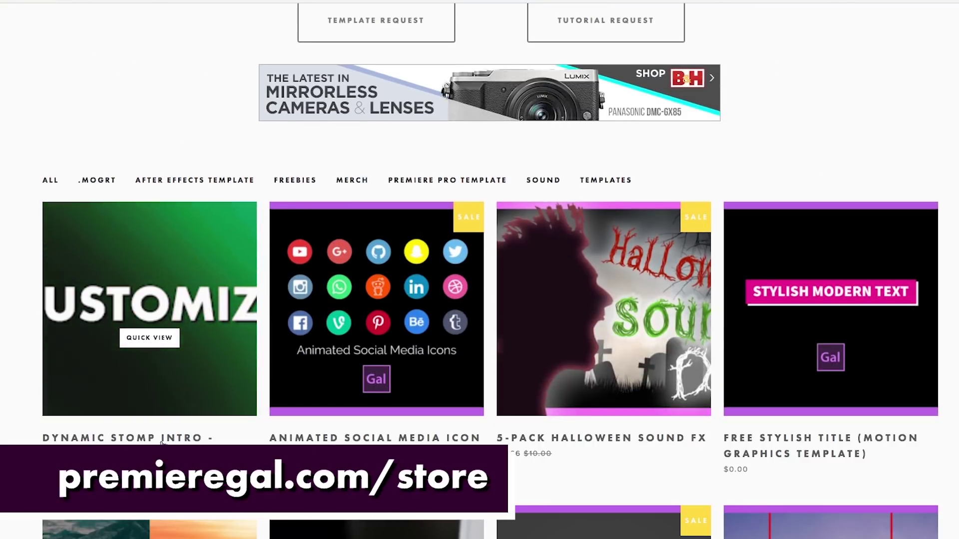
- Open the Dynamic Stomp Intro product page and highlight its Premiere Pro CC 2017+ requirement
{"action": "left_click", "coordinate": [186, 436]}
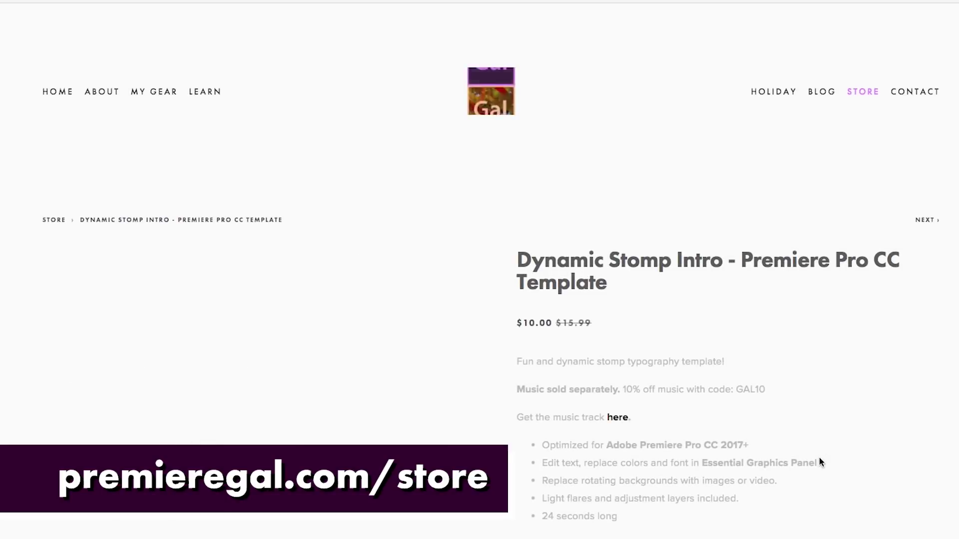
{"action": "scroll", "coordinate": [794, 464], "scroll_direction": "down", "scroll_amount": 2}
{"action": "scroll", "coordinate": [794, 364], "scroll_direction": "down", "scroll_amount": 7}
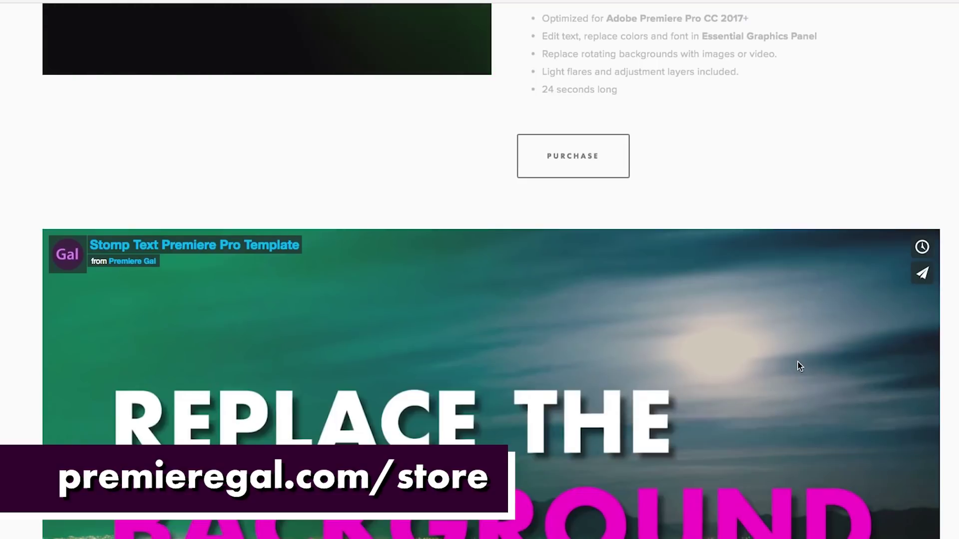
{"action": "scroll", "coordinate": [798, 366], "scroll_direction": "down", "scroll_amount": 5}
{"action": "scroll", "coordinate": [798, 366], "scroll_direction": "up", "scroll_amount": 2}
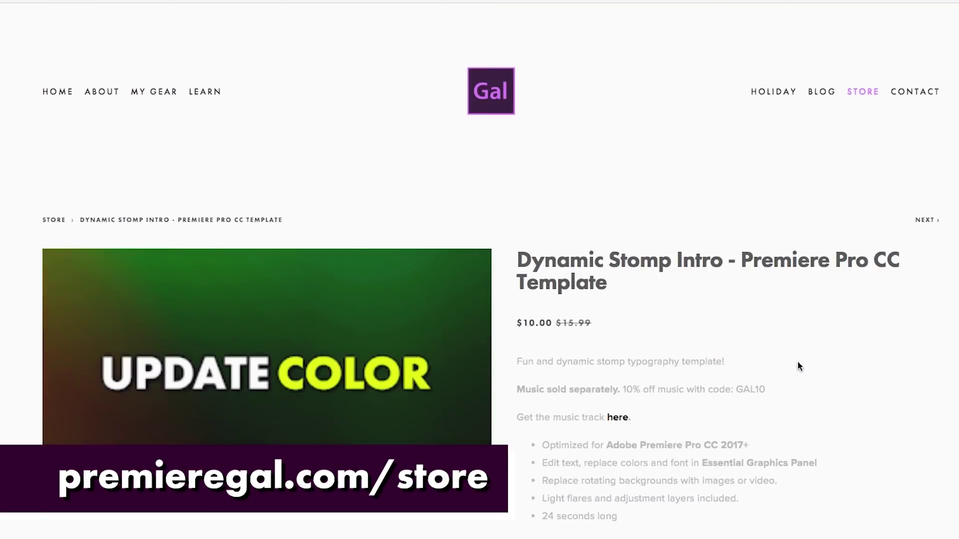
{"action": "left_click_drag", "start_coordinate": [757, 444], "coordinate": [605, 444]}
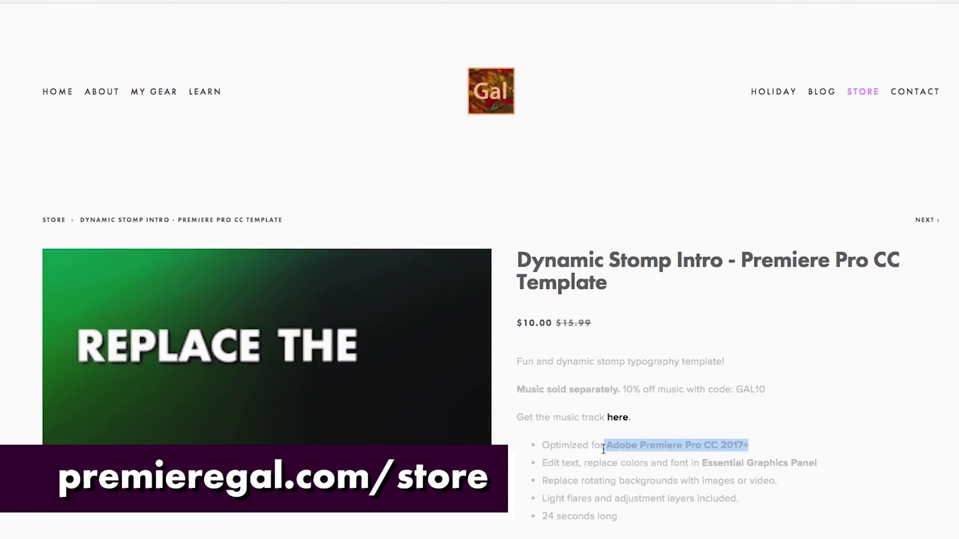
{"action": "left_click", "coordinate": [819, 456]}
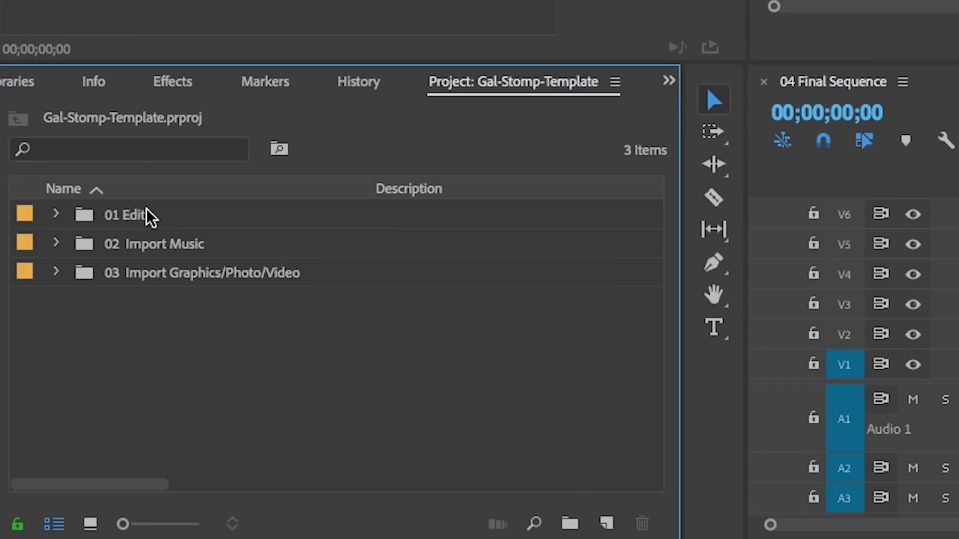
- Point out the 01 Edit, 02 Import Music and 03 Import Graphics/Photo/Video folders
{"action": "left_click", "coordinate": [55, 392]}
{"action": "left_click", "coordinate": [159, 250]}
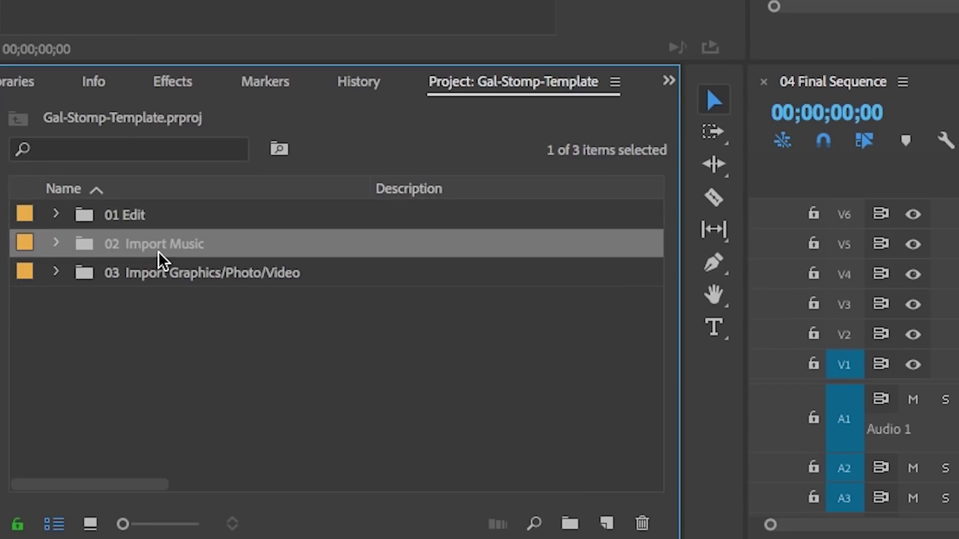
{"action": "left_click", "coordinate": [305, 288]}
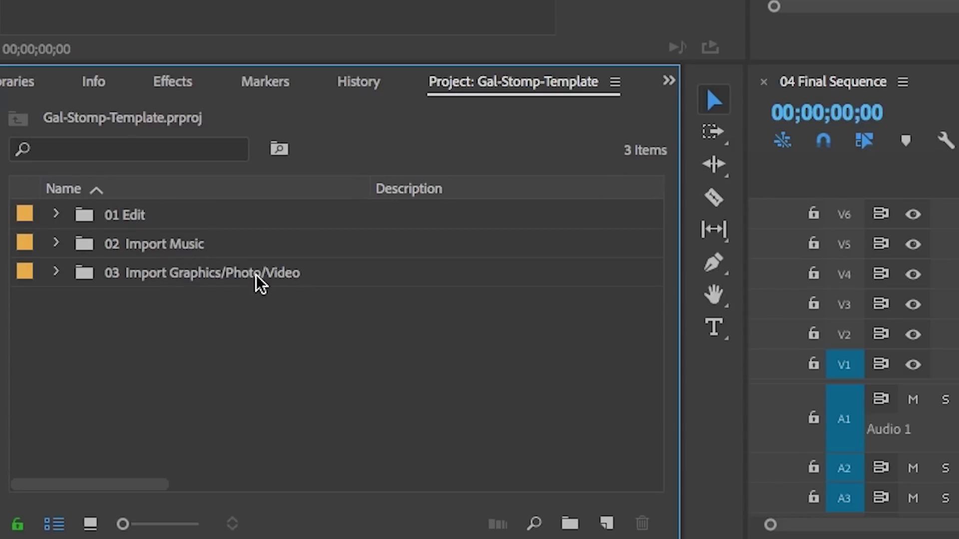
{"action": "left_click", "coordinate": [257, 280]}
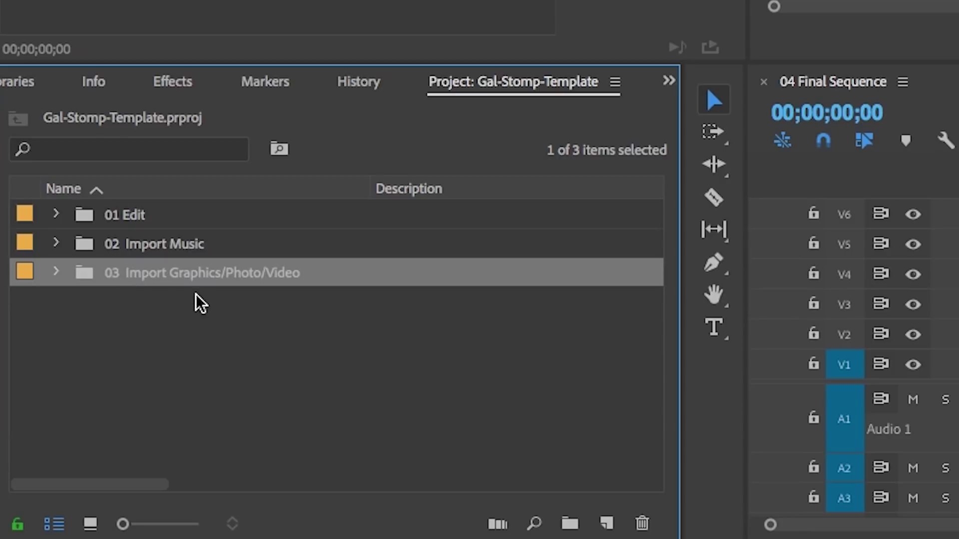
- Expand the 01 Edit bin and open the 01 Edit Text sequence
{"action": "left_click", "coordinate": [55, 214]}
{"action": "left_click", "coordinate": [173, 246]}
{"action": "double_click", "coordinate": [105, 252]}
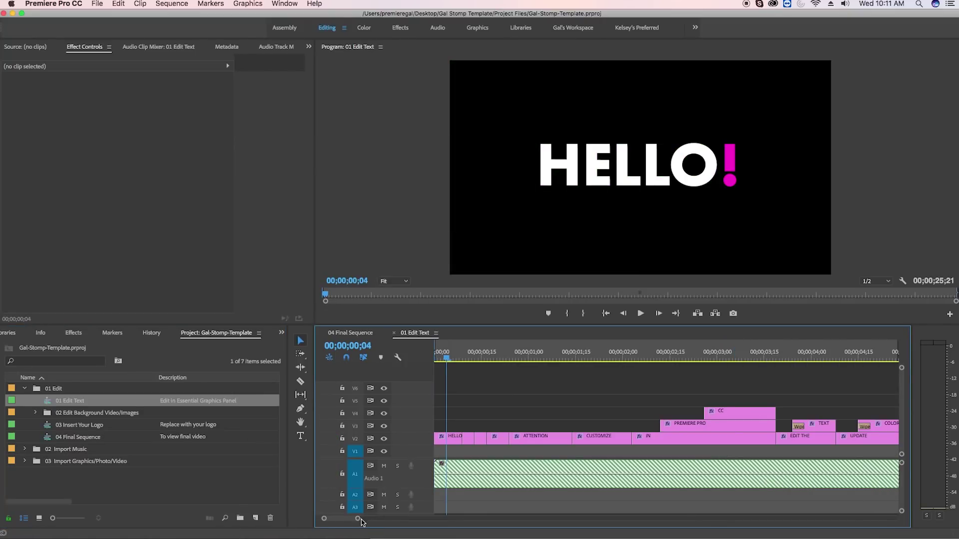
- Zoom out the 01 Edit Text timeline, load the first HELLO clip, and scrub its start
{"action": "left_click_drag", "start_coordinate": [360, 519], "coordinate": [400, 521]}
{"action": "left_click", "coordinate": [447, 443]}
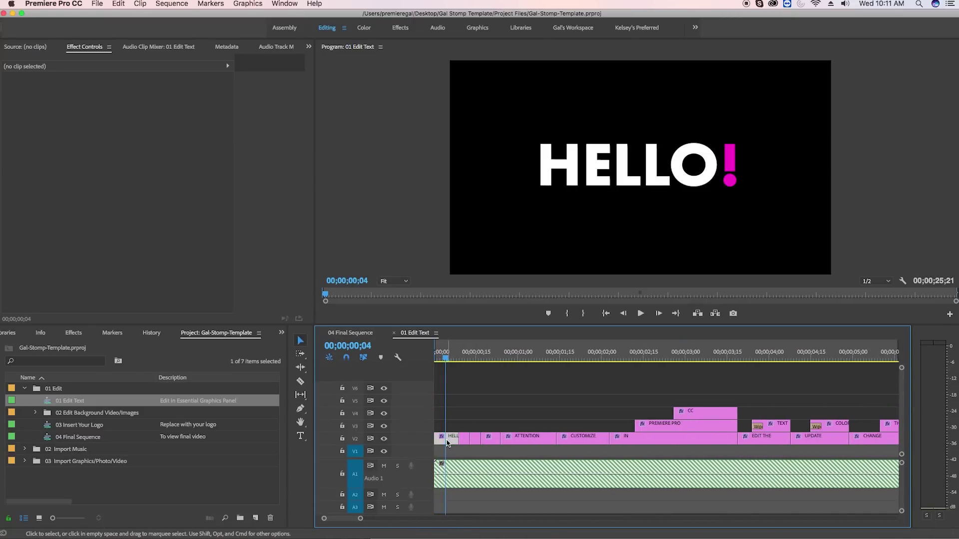
{"action": "double_click", "coordinate": [447, 443]}
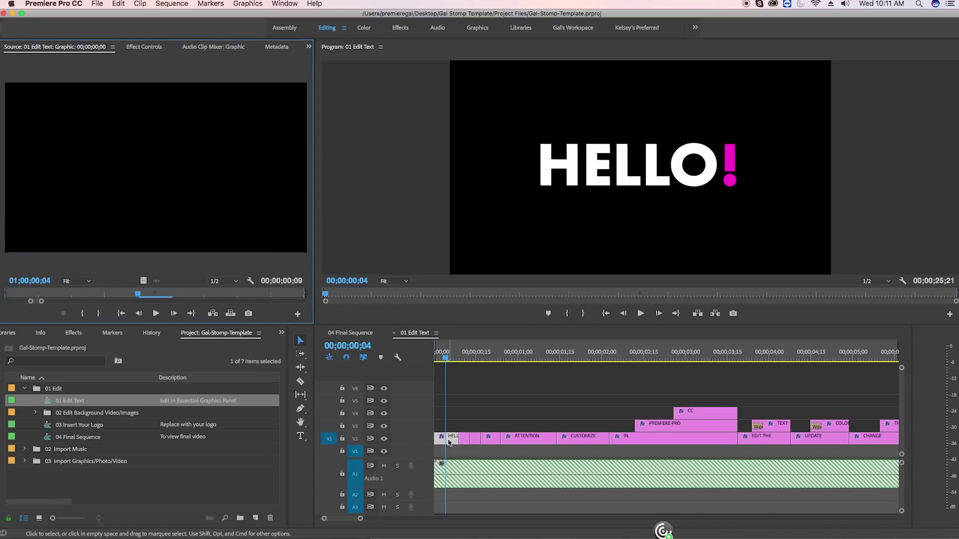
{"action": "left_click", "coordinate": [448, 360]}
{"action": "left_click_drag", "start_coordinate": [448, 355], "coordinate": [455, 375]}
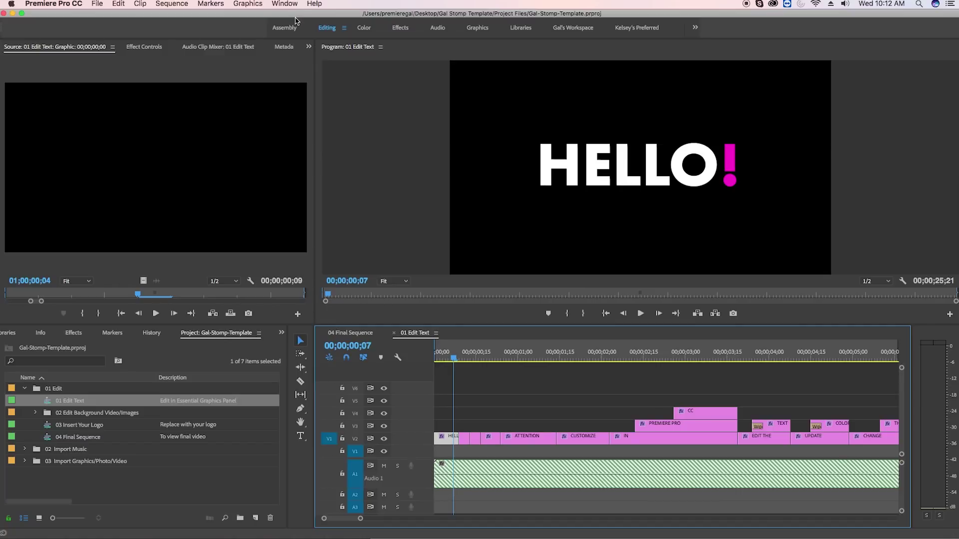
- Show the Essential Graphics panel in its Edit view via the Window menu
{"action": "left_click", "coordinate": [284, 4]}
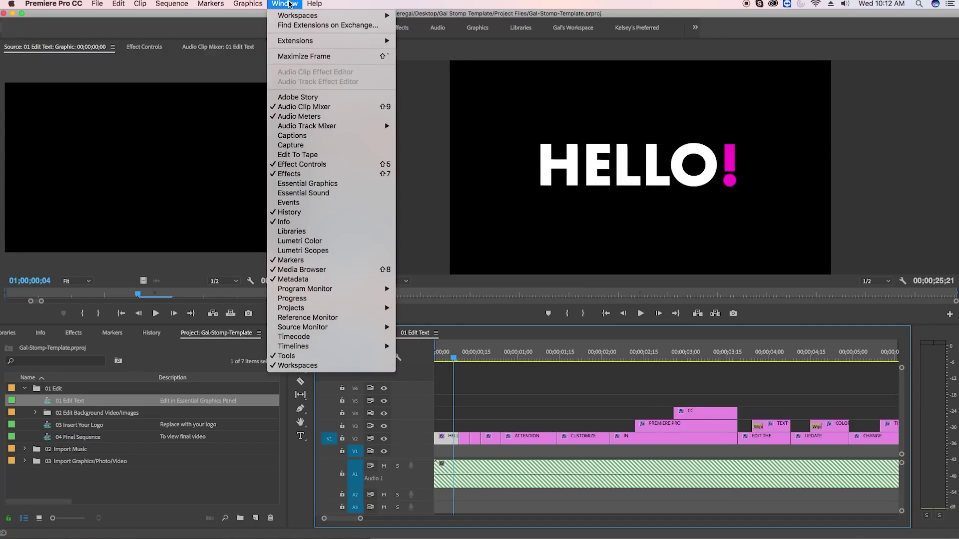
{"action": "left_click", "coordinate": [307, 184]}
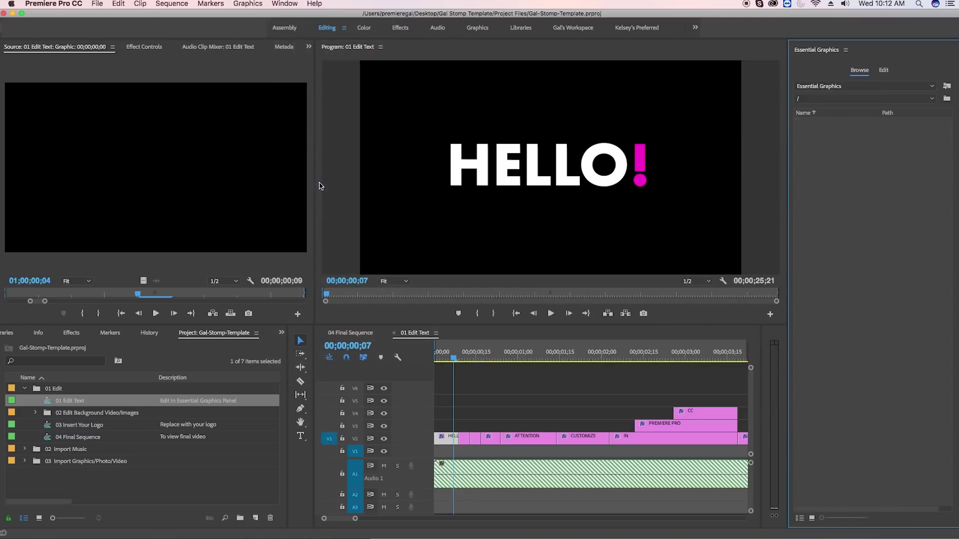
{"action": "left_click", "coordinate": [883, 70]}
- Replace the HELLO! title text with 'Hi!' using the Type tool
{"action": "left_click", "coordinate": [300, 436]}
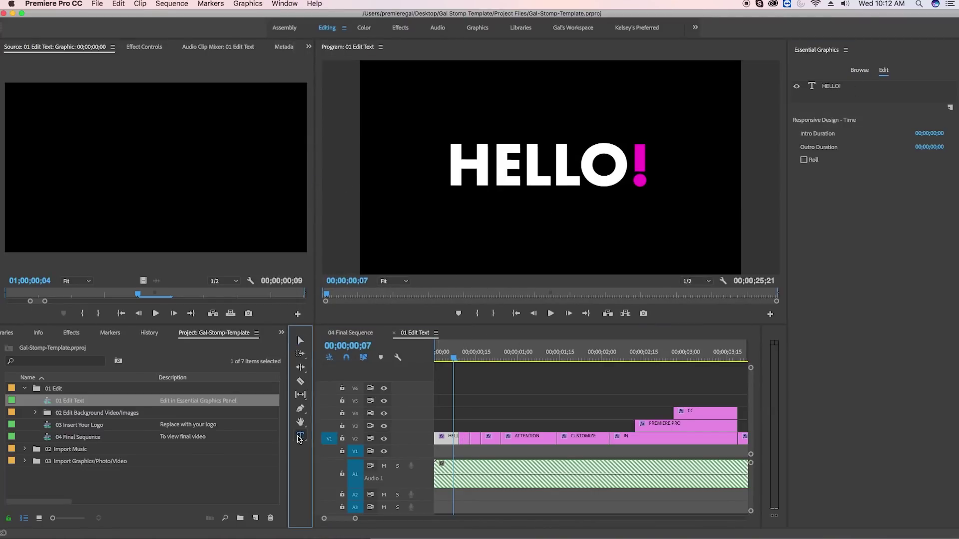
{"action": "left_click", "coordinate": [492, 161]}
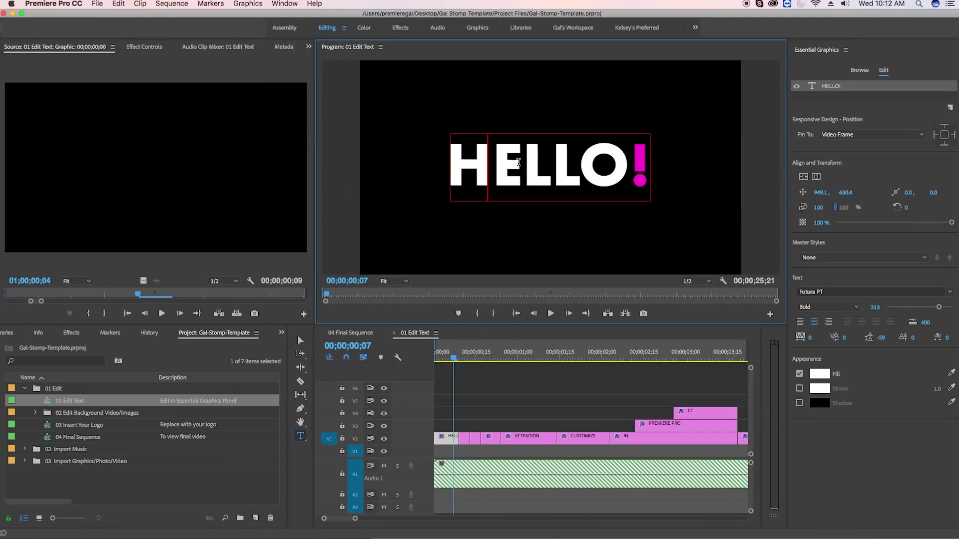
{"action": "key", "text": "super+a"}
{"action": "type", "text": "HI"}
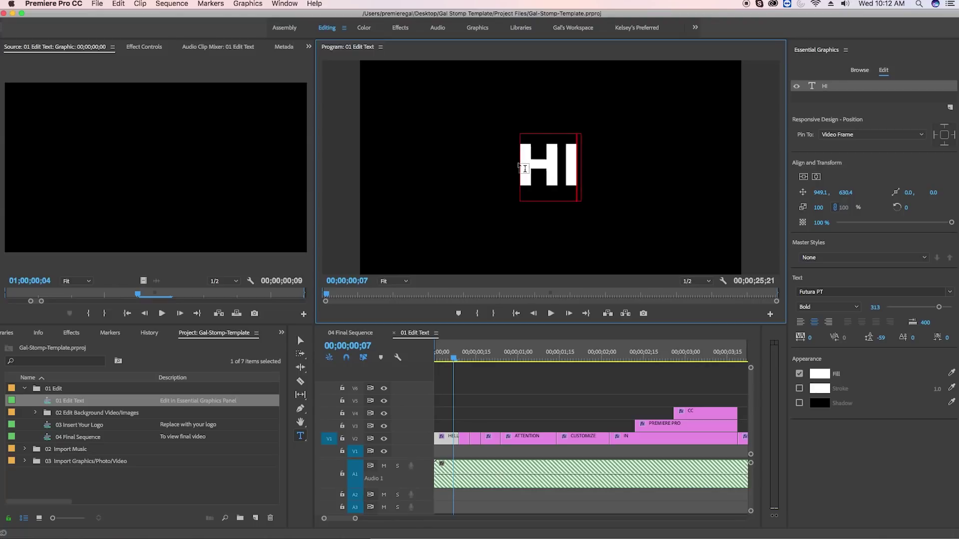
{"action": "key", "text": "BackSpace"}
{"action": "type", "text": "i!"}
{"action": "key", "text": "super+a"}
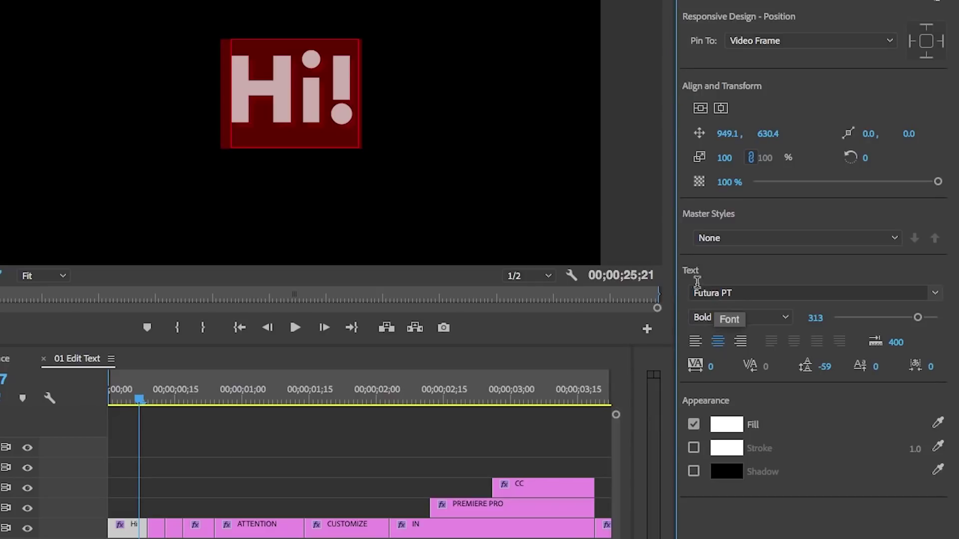
- Set the Hi! title to Helvetica Bold at size 276
{"action": "left_click", "coordinate": [935, 294]}
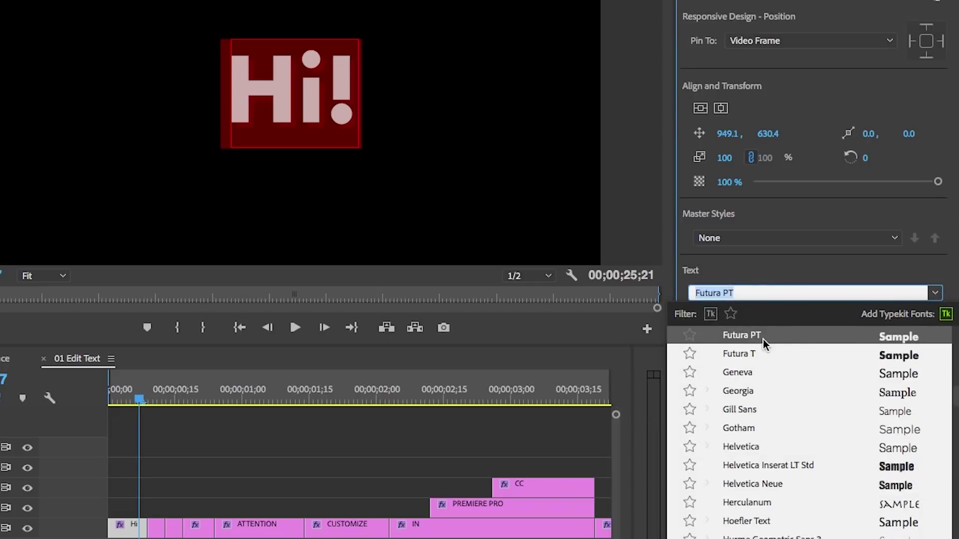
{"action": "left_click", "coordinate": [740, 293]}
{"action": "left_click", "coordinate": [767, 450]}
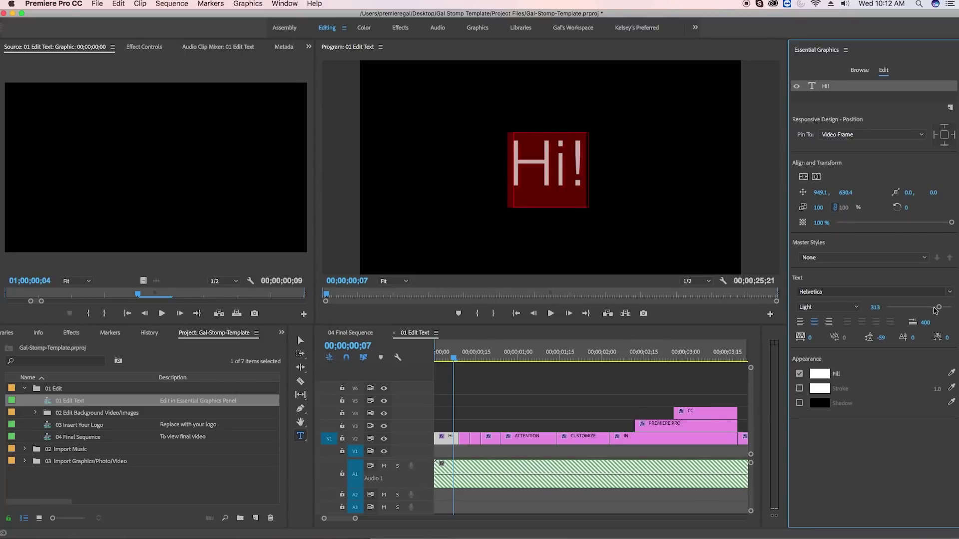
{"action": "left_click_drag", "start_coordinate": [934, 307], "coordinate": [928, 308]}
{"action": "left_click", "coordinate": [828, 306]}
{"action": "left_click", "coordinate": [811, 356]}
- Give the title a yellow EFBC16 fill
{"action": "left_click", "coordinate": [818, 374]}
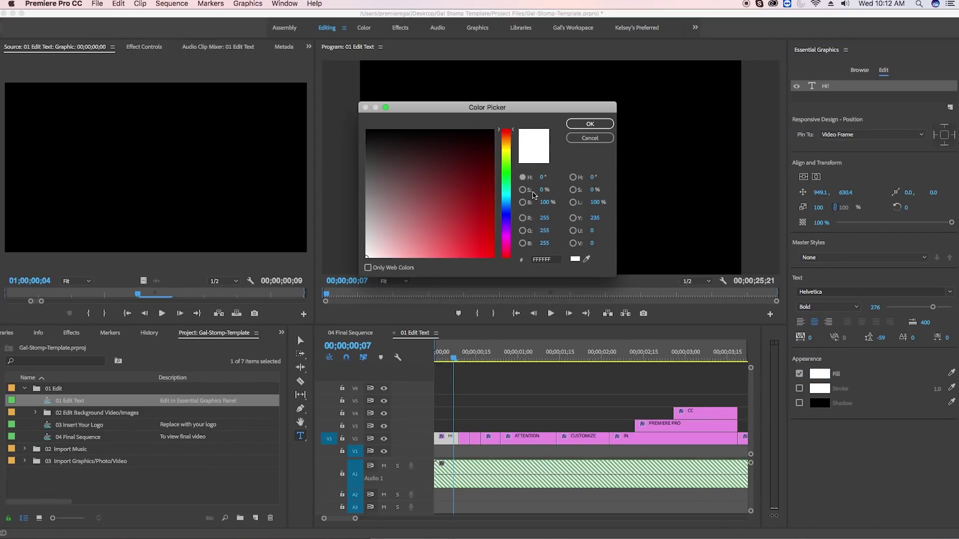
{"action": "left_click", "coordinate": [505, 145]}
{"action": "left_click", "coordinate": [482, 249]}
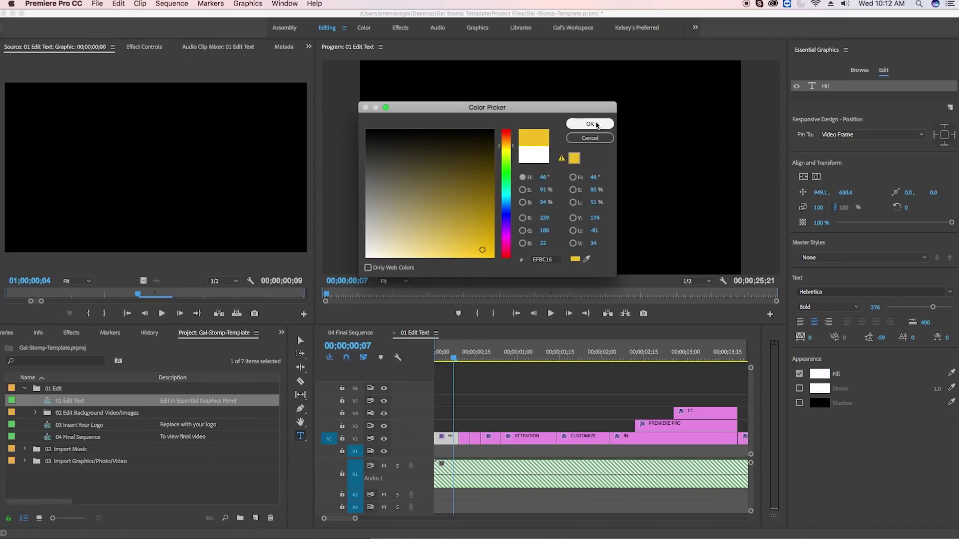
{"action": "left_click", "coordinate": [590, 124]}
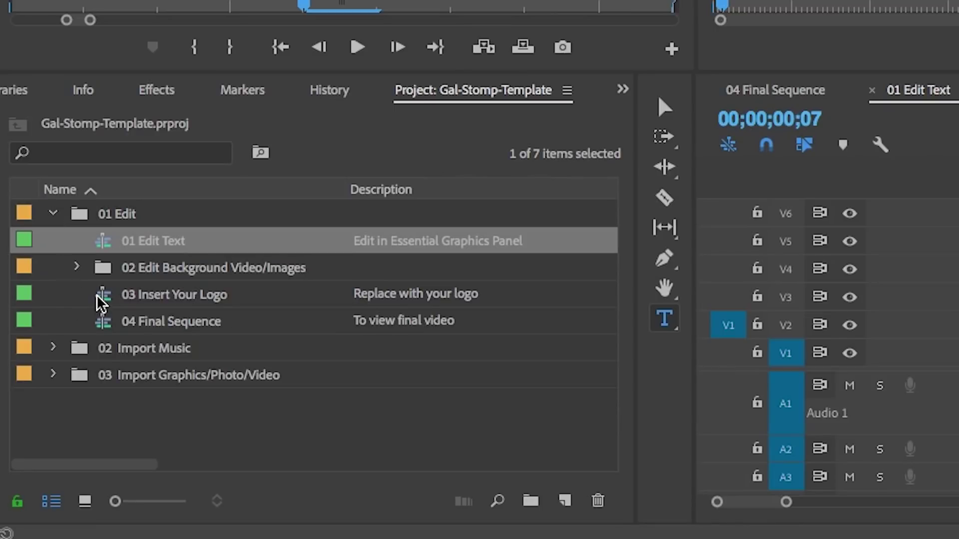
- Expand 02 Edit Background Video/Images and open the 1 BG sequence
{"action": "left_click", "coordinate": [77, 268]}
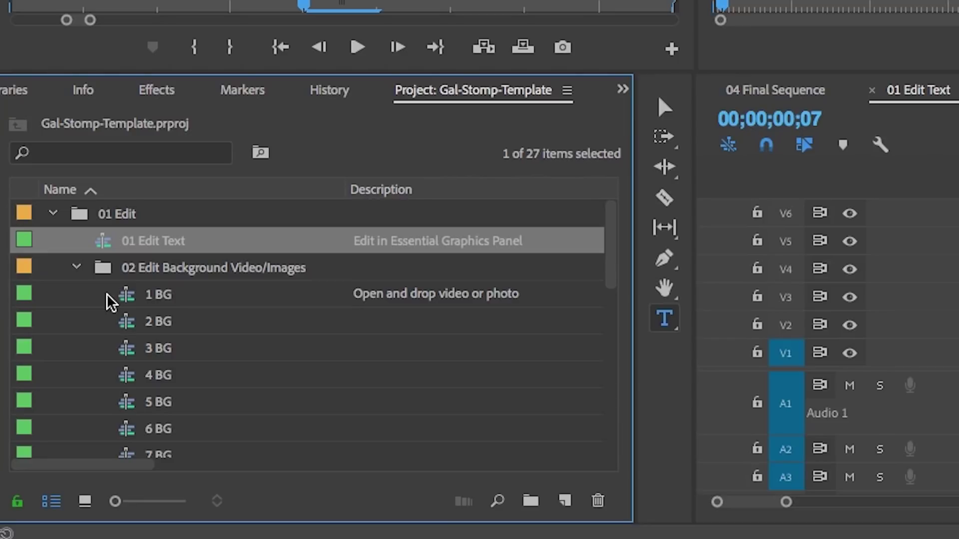
{"action": "left_click", "coordinate": [127, 301]}
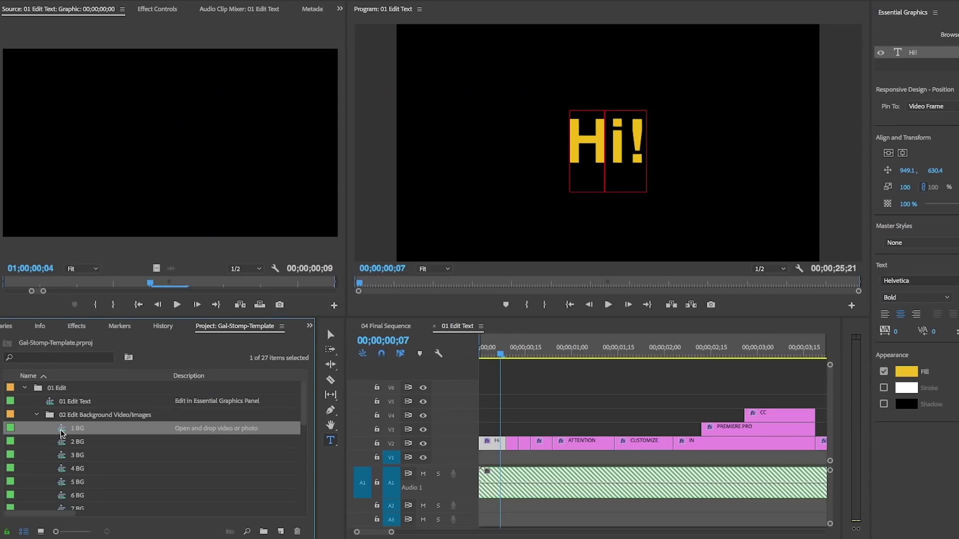
{"action": "double_click", "coordinate": [129, 302]}
- Import the Stock Video folder from Finder into the 03 Import Graphics/Photo/Video bin
{"action": "left_click", "coordinate": [25, 388]}
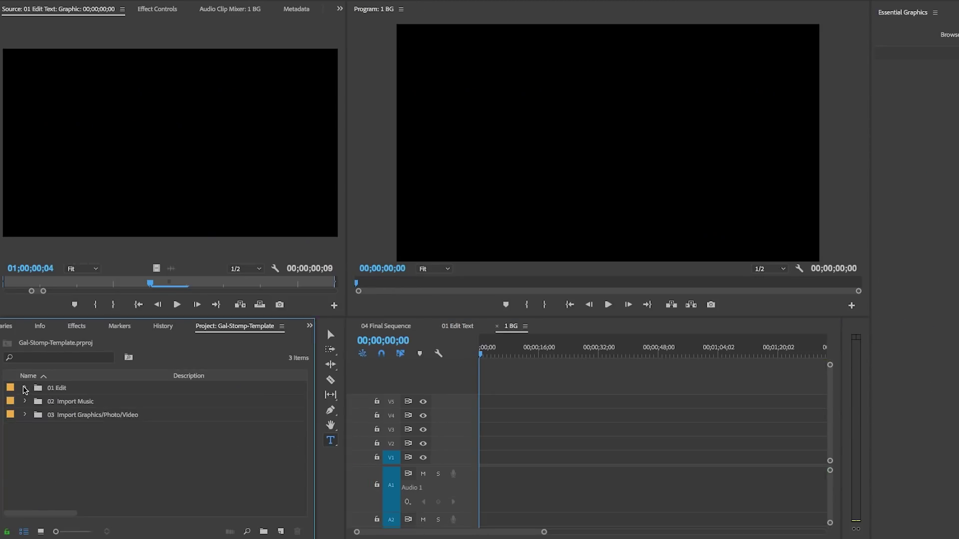
{"action": "left_click", "coordinate": [35, 419]}
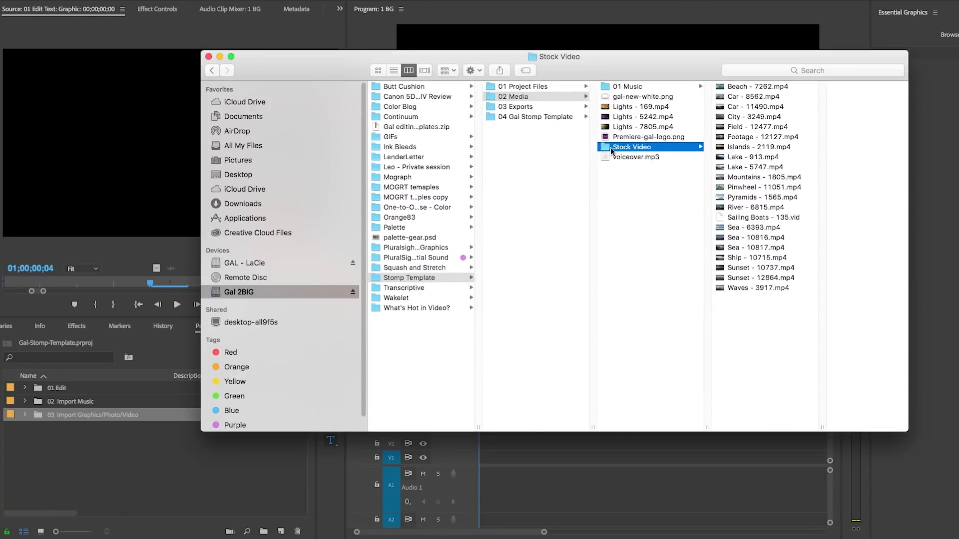
{"action": "left_click_drag", "start_coordinate": [621, 150], "coordinate": [92, 421]}
{"action": "left_click", "coordinate": [24, 416]}
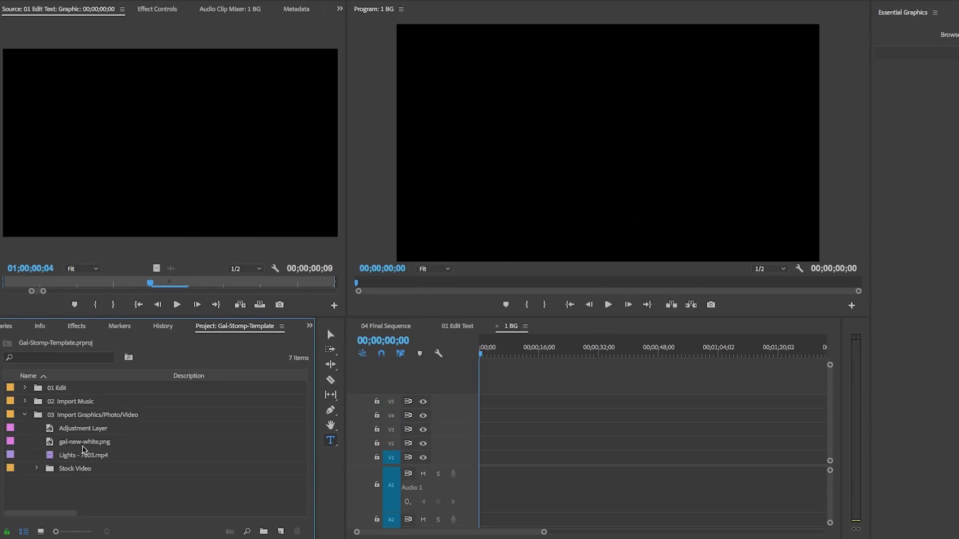
{"action": "left_click", "coordinate": [37, 468]}
- Place Beach - 7262.mp4 in 1 BG, Car - 8562.mp4 in 2 BG, Car - 11490.mp4 in 3 BG
{"action": "scroll", "coordinate": [80, 449], "scroll_direction": "down", "scroll_amount": 2}
{"action": "left_click", "coordinate": [95, 455]}
{"action": "left_click_drag", "start_coordinate": [95, 455], "coordinate": [457, 466]}
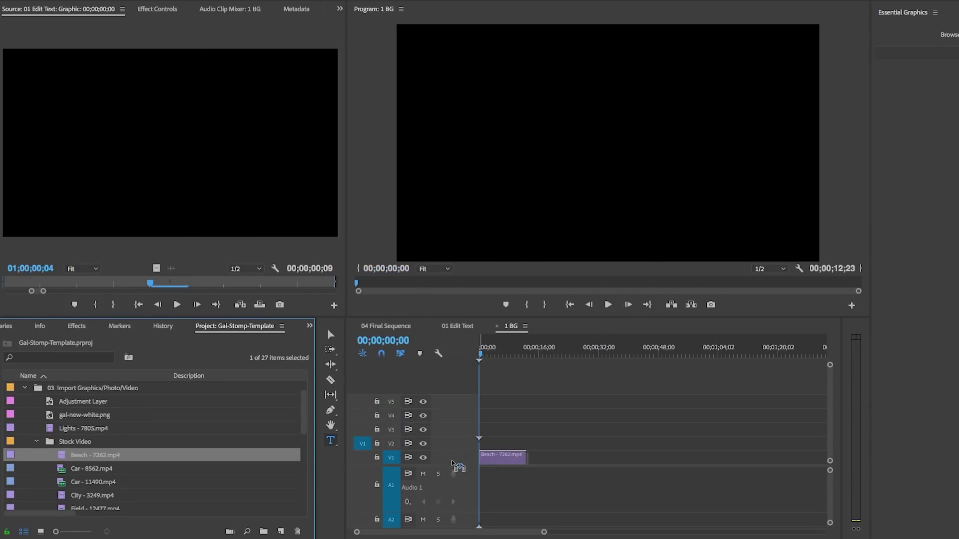
{"action": "left_click_drag", "start_coordinate": [481, 355], "coordinate": [508, 363]}
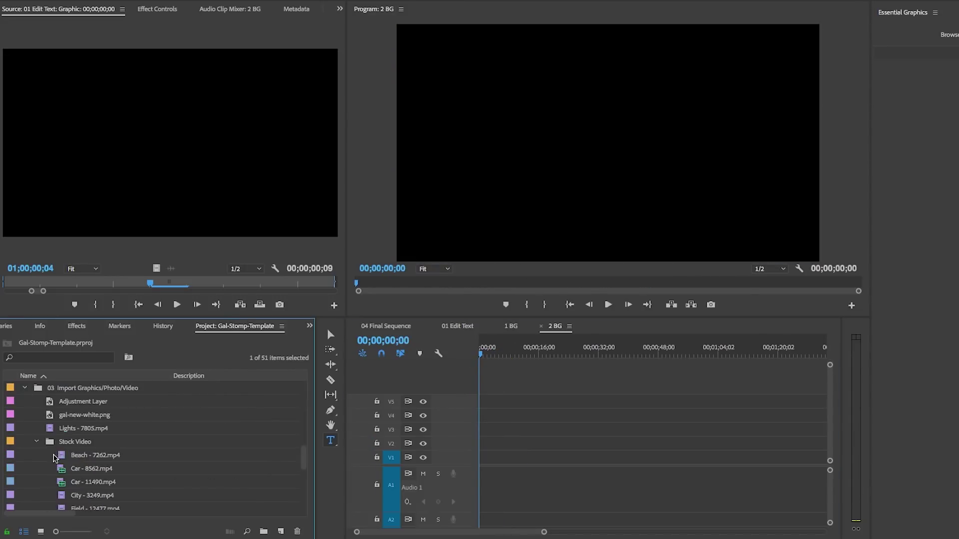
{"action": "left_click_drag", "start_coordinate": [91, 468], "coordinate": [504, 457]}
{"action": "left_click_drag", "start_coordinate": [480, 355], "coordinate": [508, 361]}
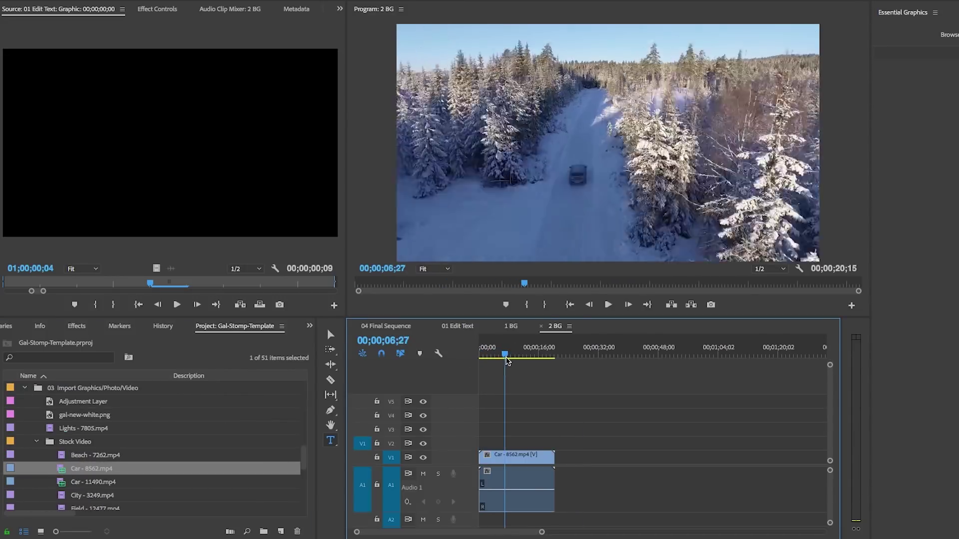
{"action": "scroll", "coordinate": [76, 464], "scroll_direction": "down", "scroll_amount": 10}
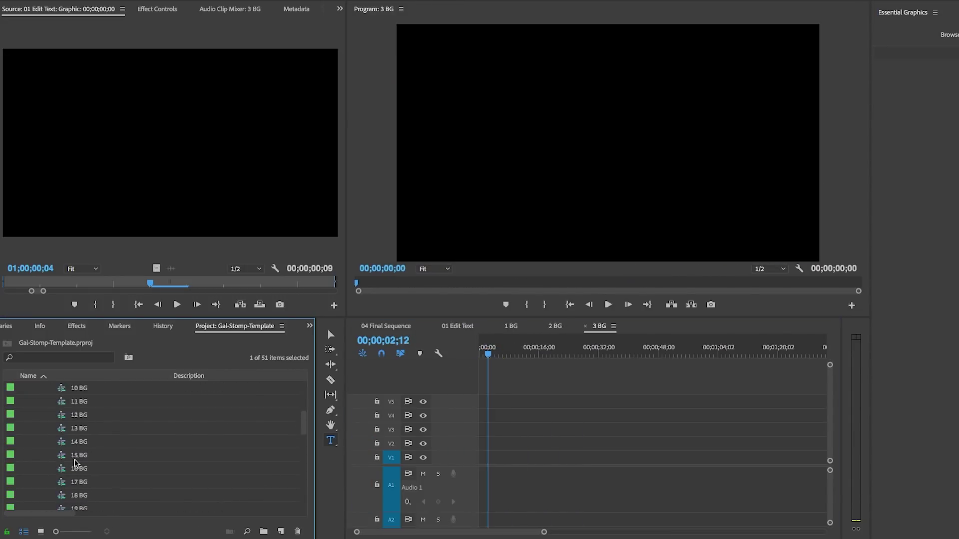
{"action": "scroll", "coordinate": [76, 464], "scroll_direction": "down", "scroll_amount": 10}
{"action": "left_click_drag", "start_coordinate": [100, 440], "coordinate": [497, 457]}
{"action": "scroll", "coordinate": [100, 440], "scroll_direction": "up", "scroll_amount": 10}
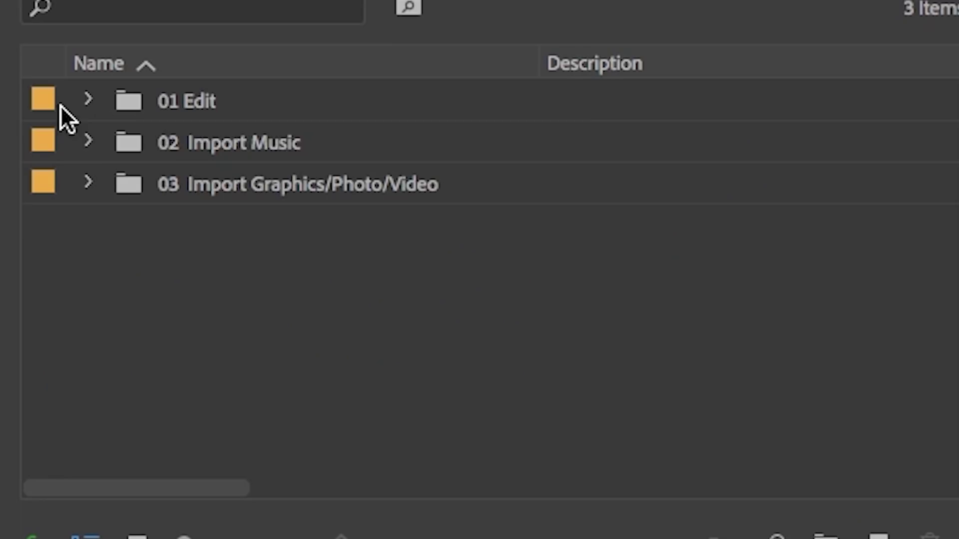
{"action": "left_click", "coordinate": [25, 388]}
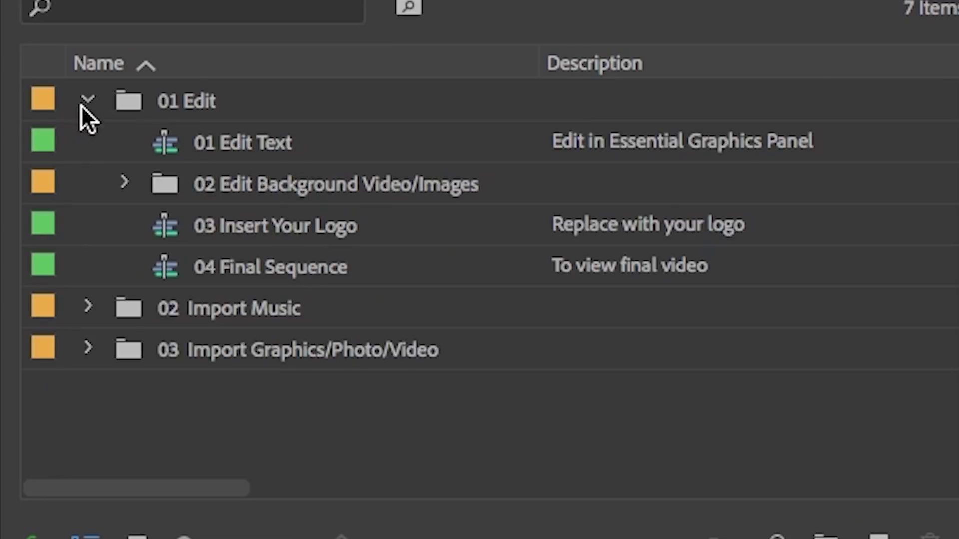
- Open 04 Final Sequence, enter the All Background Layers nest, and select its Adjustment Layer
{"action": "double_click", "coordinate": [166, 273]}
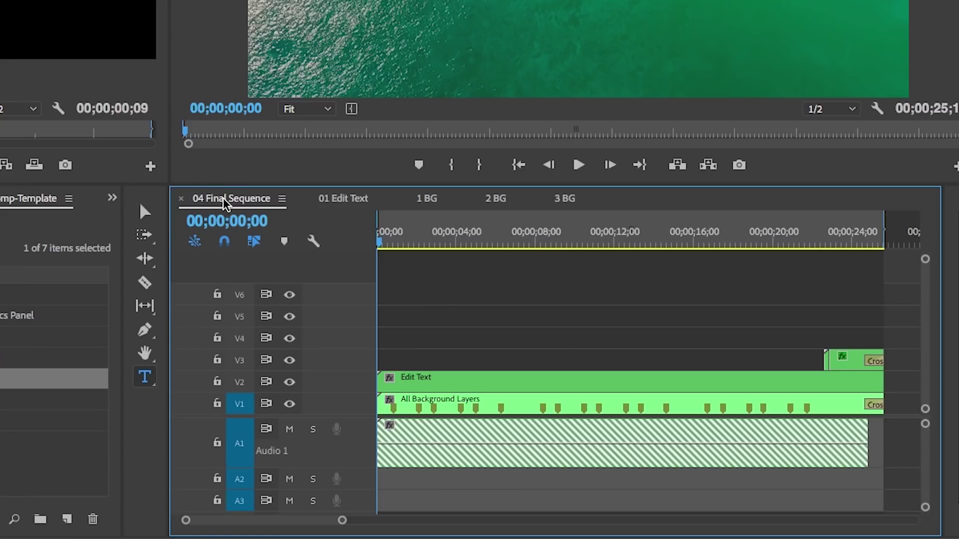
{"action": "left_click_drag", "start_coordinate": [381, 244], "coordinate": [394, 244]}
{"action": "left_click", "coordinate": [407, 409]}
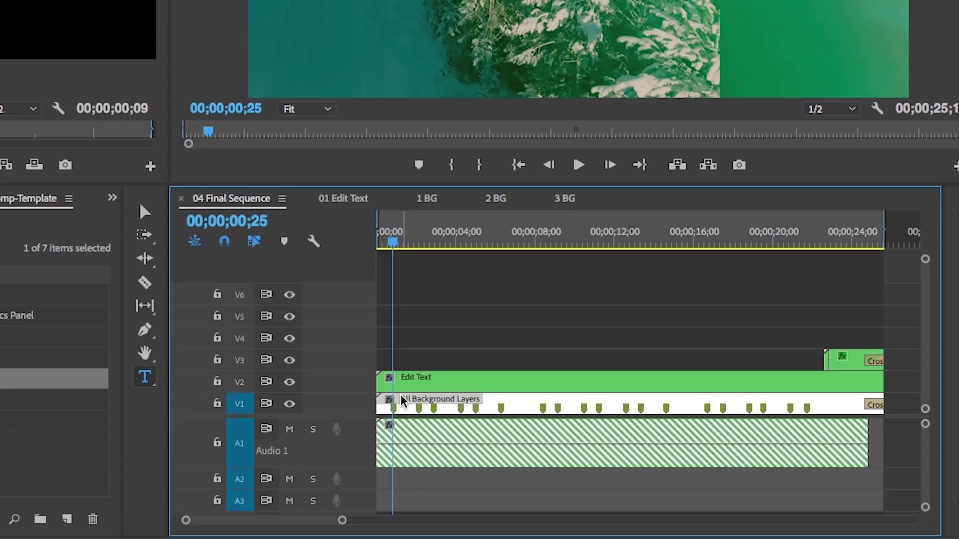
{"action": "double_click", "coordinate": [401, 400]}
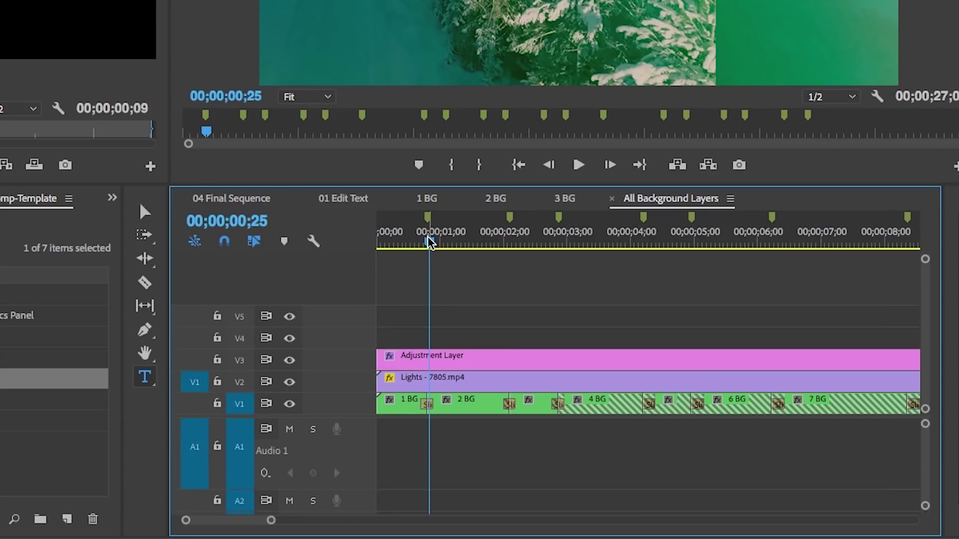
{"action": "left_click_drag", "start_coordinate": [430, 243], "coordinate": [391, 248]}
{"action": "left_click", "coordinate": [437, 369]}
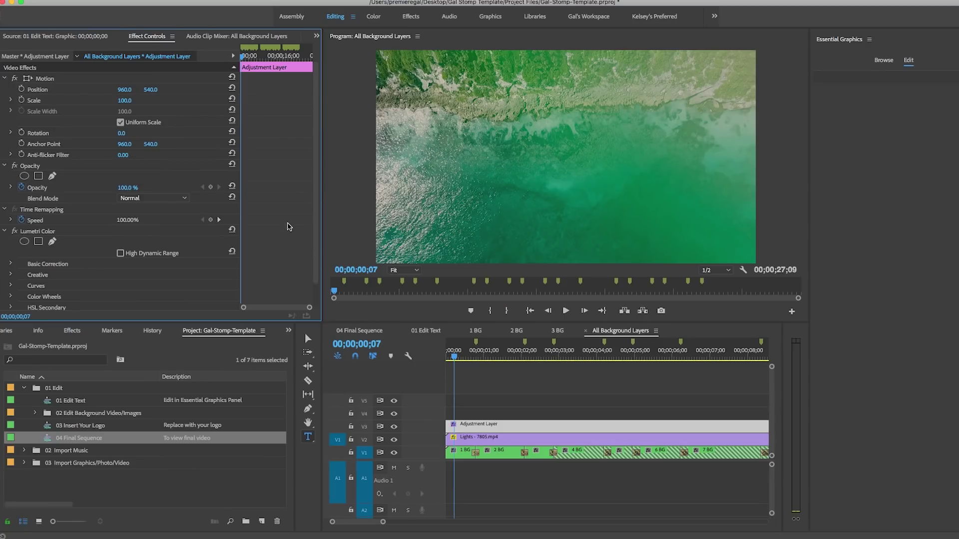
- Expand the Lumetri Creative look and preview Lights - 7805.mp4 in the Source monitor
{"action": "scroll", "coordinate": [290, 227], "scroll_direction": "down", "scroll_amount": 2}
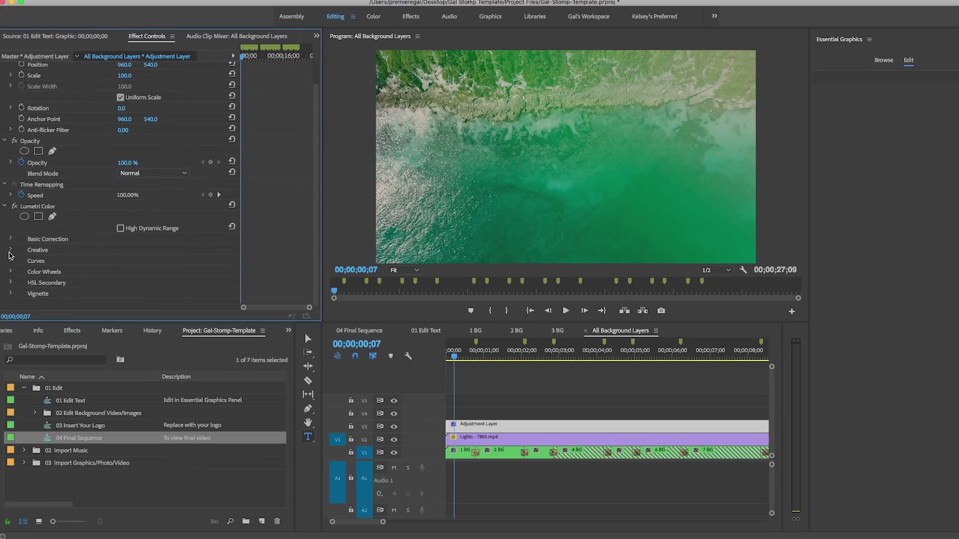
{"action": "left_click", "coordinate": [11, 251]}
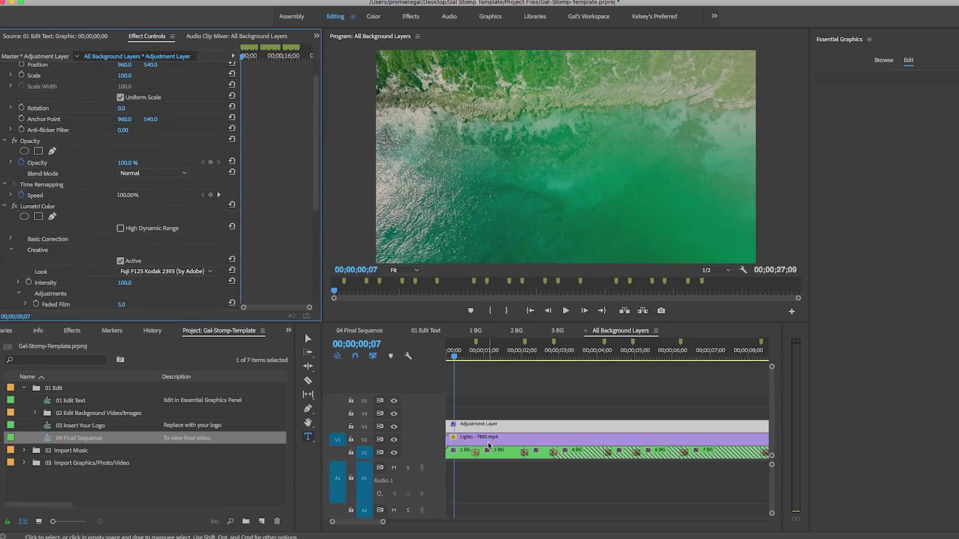
{"action": "double_click", "coordinate": [485, 438]}
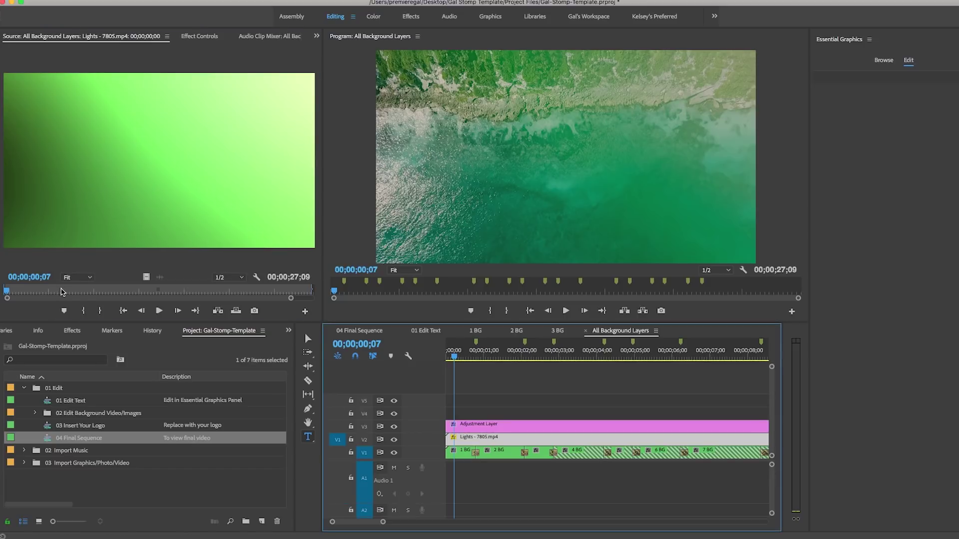
{"action": "left_click_drag", "start_coordinate": [60, 291], "coordinate": [77, 291]}
- Zoom out the nest timeline, select several background clips, and scrub the opening seconds
{"action": "left_click", "coordinate": [401, 523]}
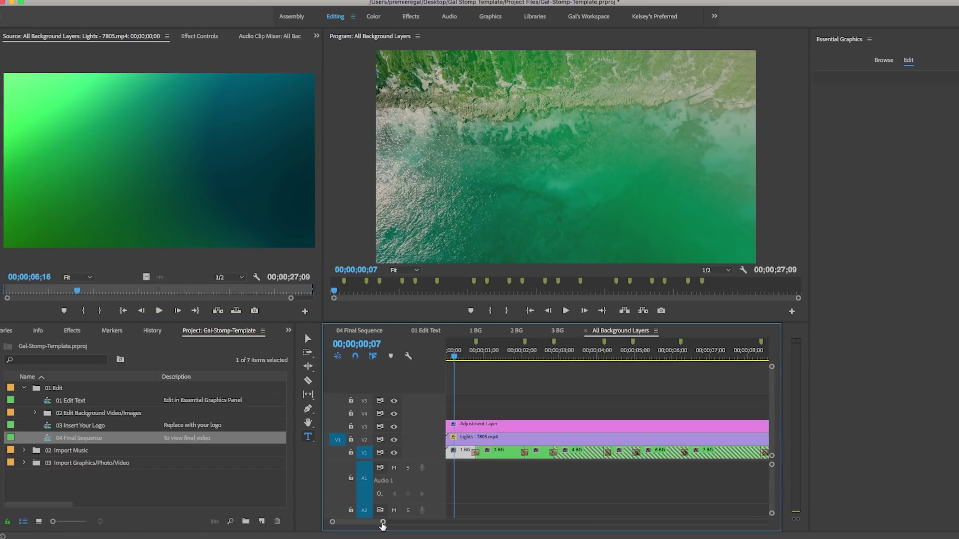
{"action": "left_click_drag", "start_coordinate": [383, 521], "coordinate": [406, 522]}
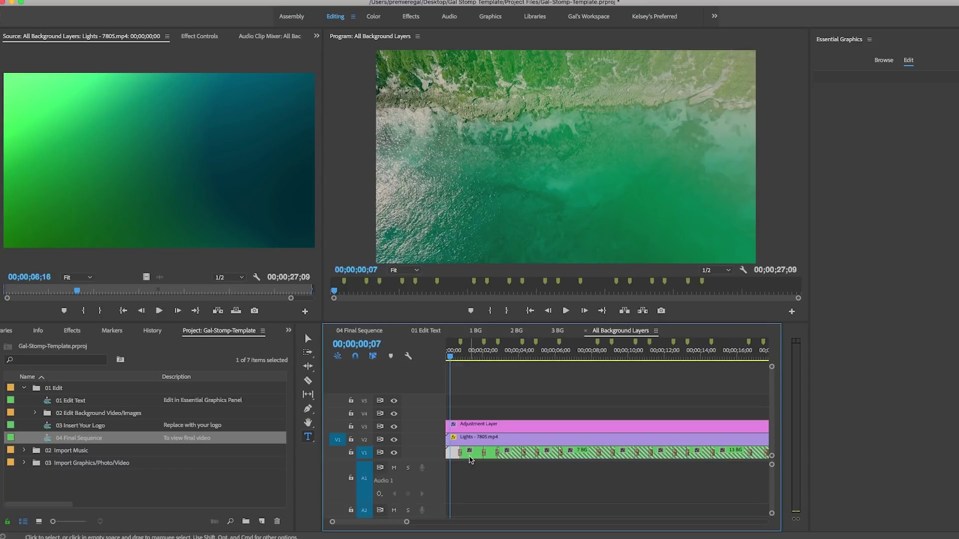
{"action": "left_click", "coordinate": [477, 456]}
{"action": "left_click", "coordinate": [492, 455]}
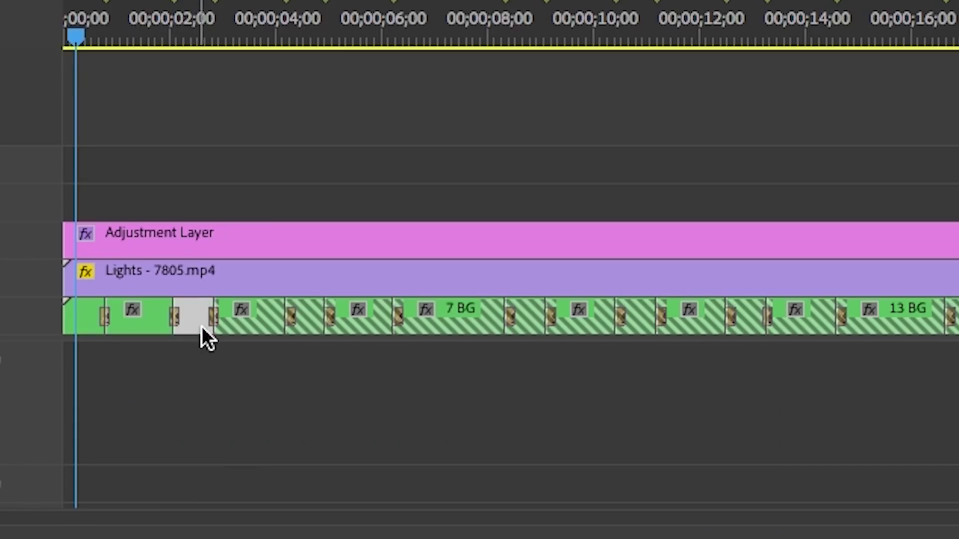
{"action": "left_click", "coordinate": [243, 325]}
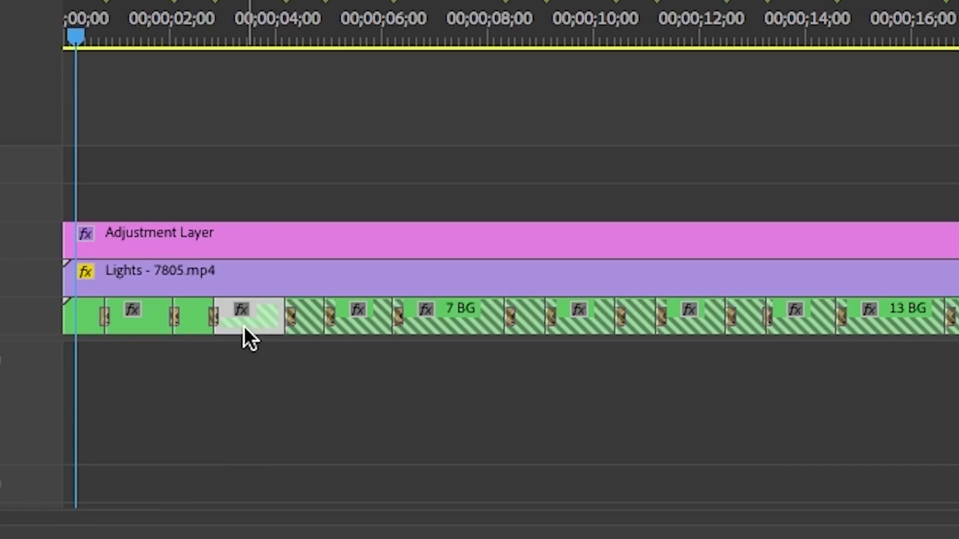
{"action": "left_click", "coordinate": [308, 328]}
{"action": "left_click", "coordinate": [358, 327]}
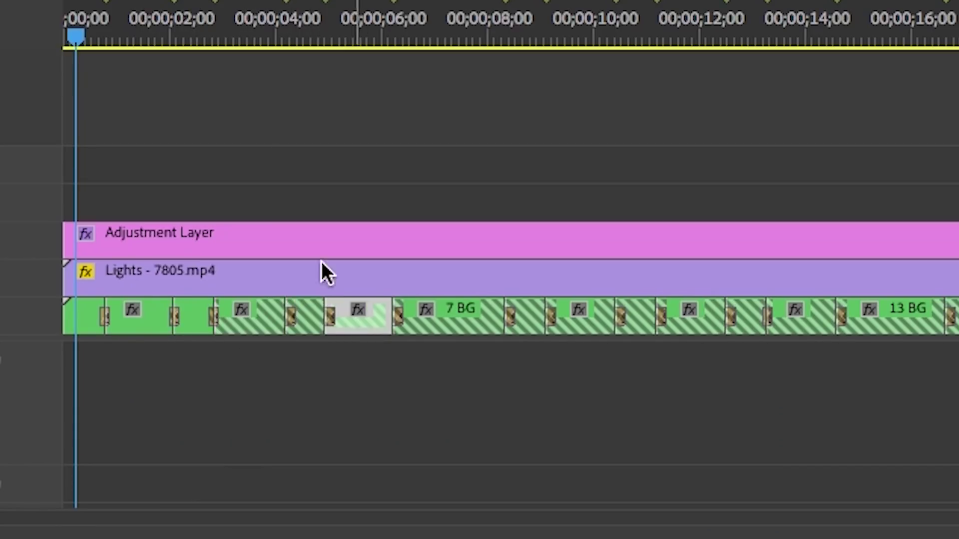
{"action": "left_click_drag", "start_coordinate": [205, 21], "coordinate": [239, 53]}
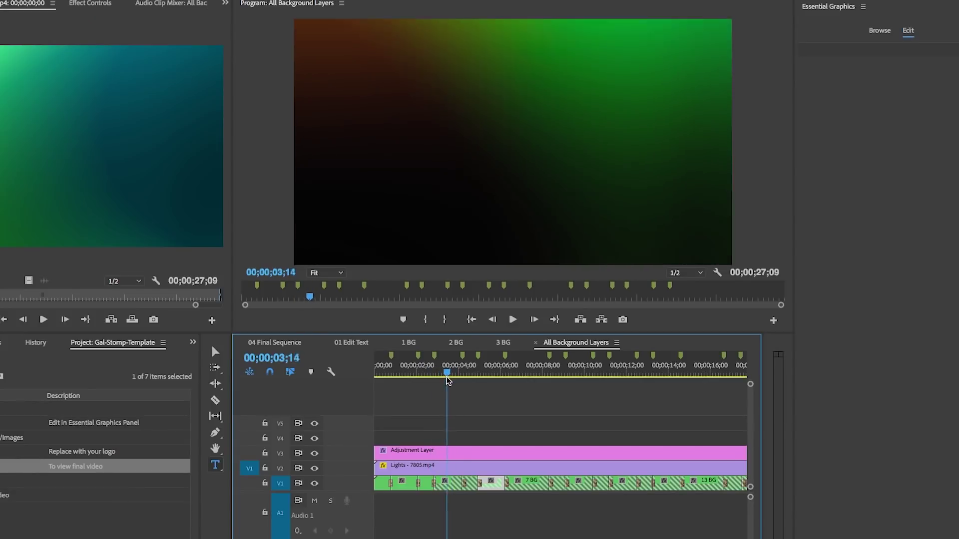
{"action": "left_click_drag", "start_coordinate": [444, 382], "coordinate": [428, 384]}
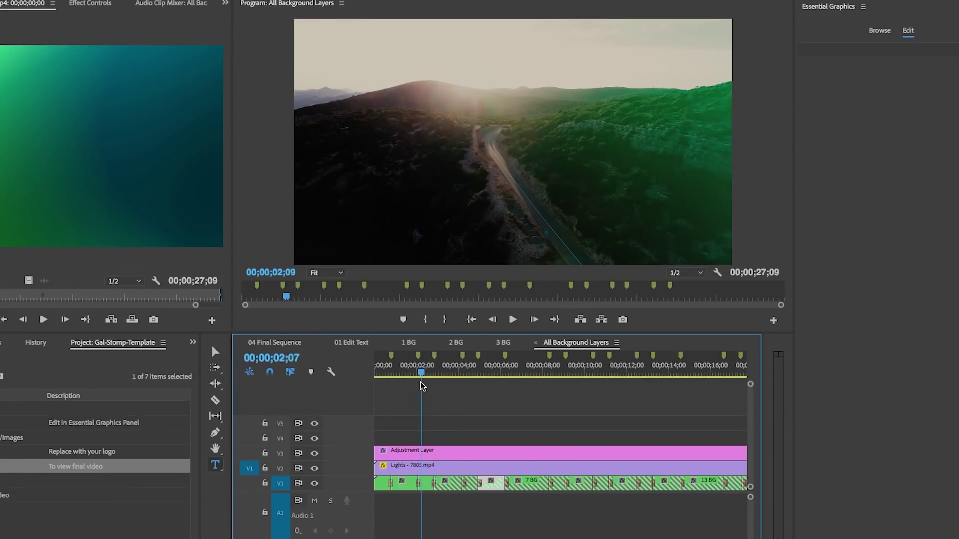
{"action": "left_click_drag", "start_coordinate": [422, 386], "coordinate": [370, 387]}
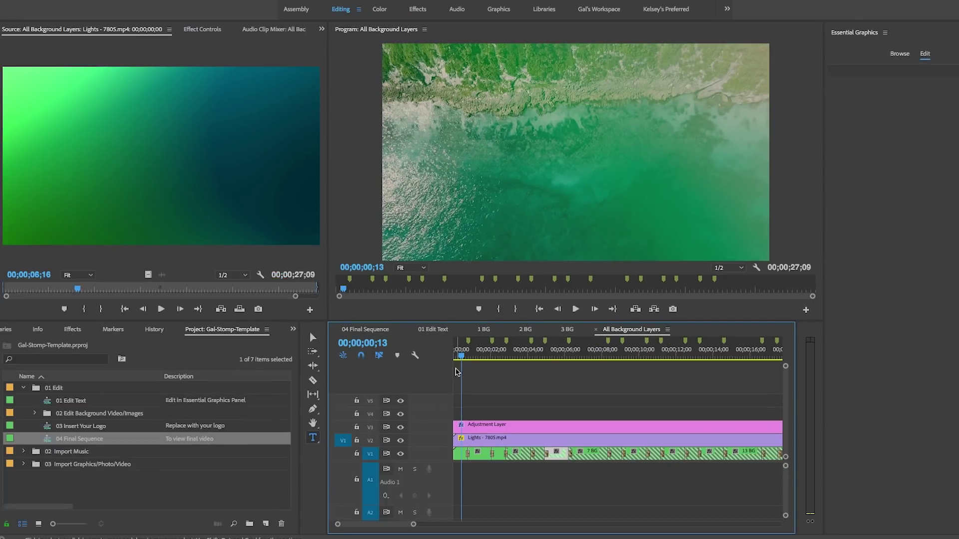
- Expand 02 Import Music, open Place Music Here, and select the Soundstripe link in the instructions
{"action": "left_click", "coordinate": [24, 388]}
{"action": "left_click", "coordinate": [79, 400]}
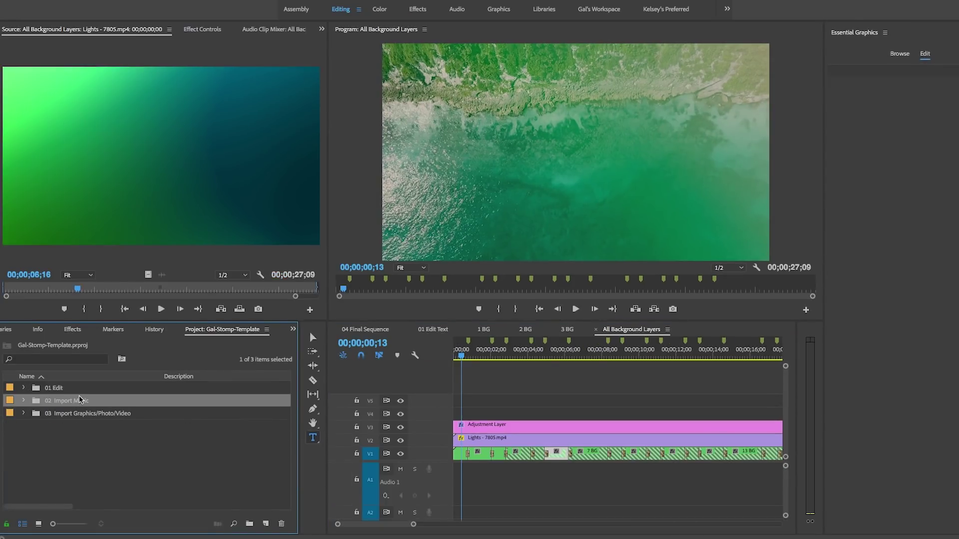
{"action": "left_click", "coordinate": [23, 400]}
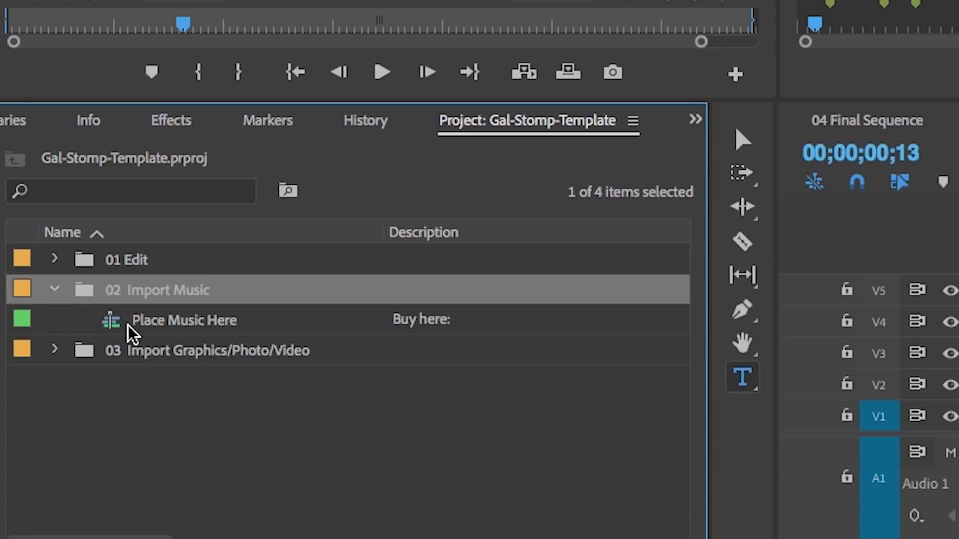
{"action": "double_click", "coordinate": [114, 330]}
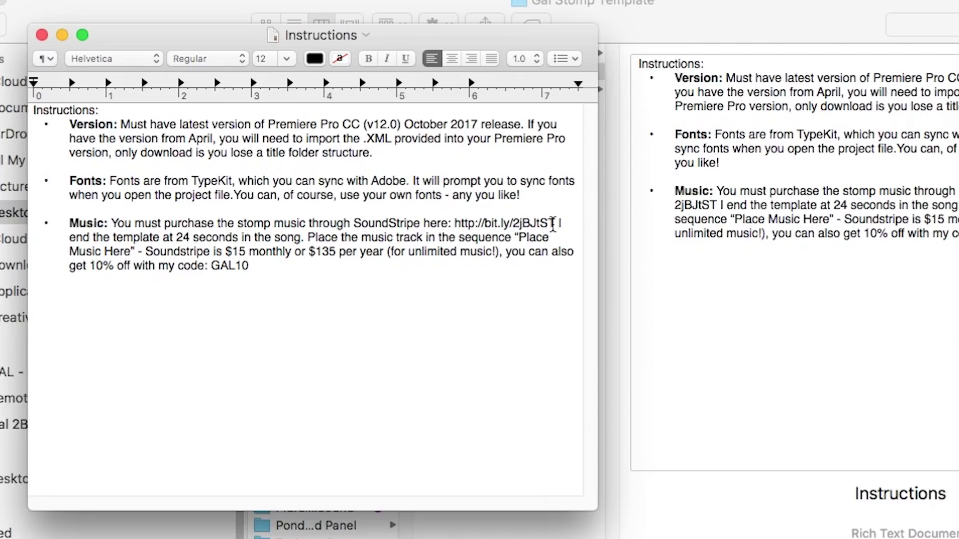
{"action": "left_click_drag", "start_coordinate": [509, 192], "coordinate": [458, 191]}
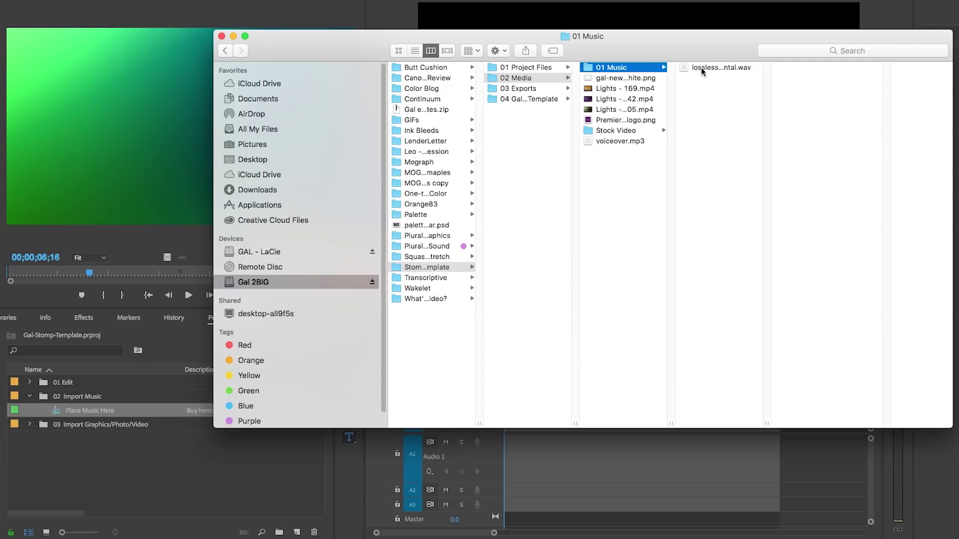
- Import lossless_battle_dance_instrumental.wav from Finder into the 02 Import Music bin
{"action": "left_click_drag", "start_coordinate": [701, 72], "coordinate": [492, 447]}
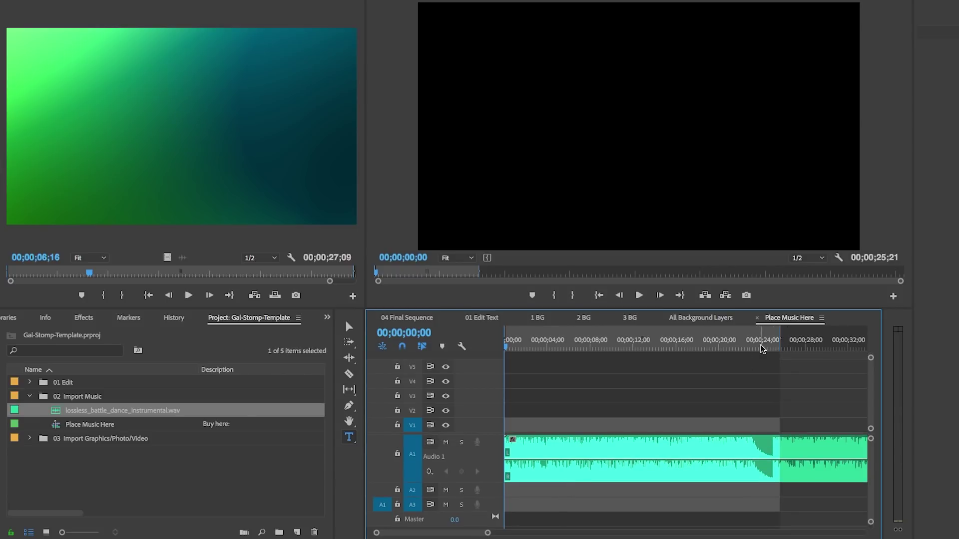
- Cut the Battle Dance clip at 00;00;24;27 and delete the section after it
{"action": "left_click_drag", "start_coordinate": [767, 346], "coordinate": [774, 348]}
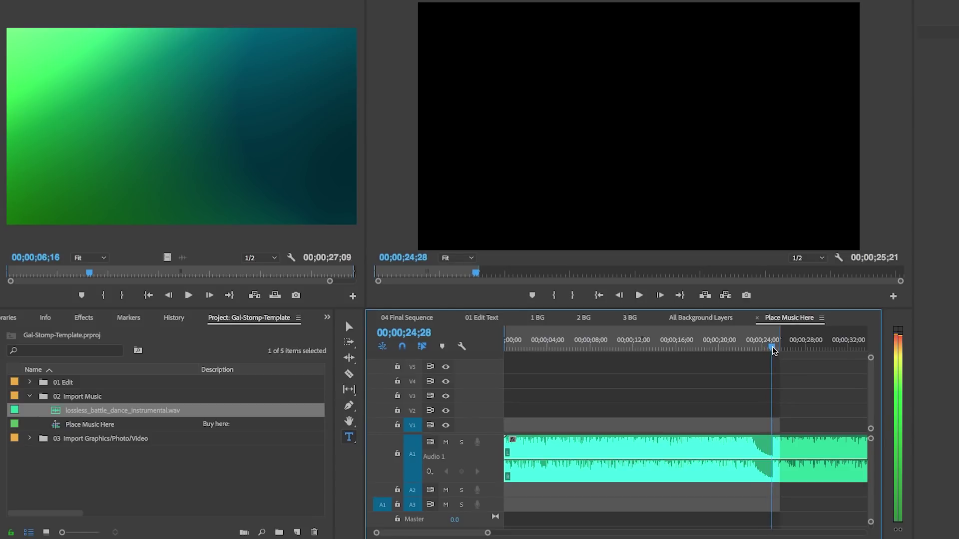
{"action": "key", "text": "c"}
{"action": "left_click", "coordinate": [775, 451]}
{"action": "key", "text": "v"}
{"action": "left_click", "coordinate": [793, 452]}
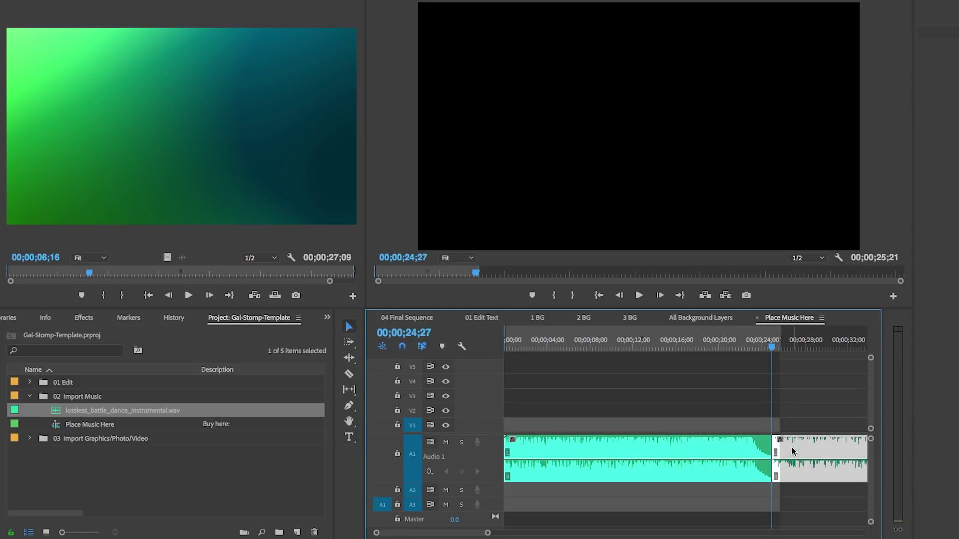
{"action": "key", "text": "Delete"}
- Apply the default crossfade transition to the music clip's new end
{"action": "left_click_drag", "start_coordinate": [772, 445], "coordinate": [772, 445]}
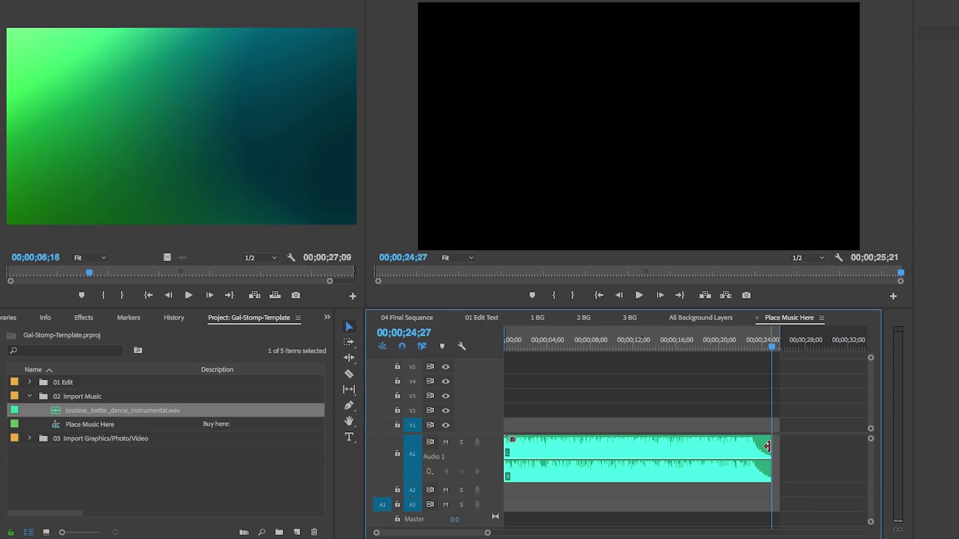
{"action": "right_click", "coordinate": [771, 447]}
{"action": "left_click", "coordinate": [801, 521]}
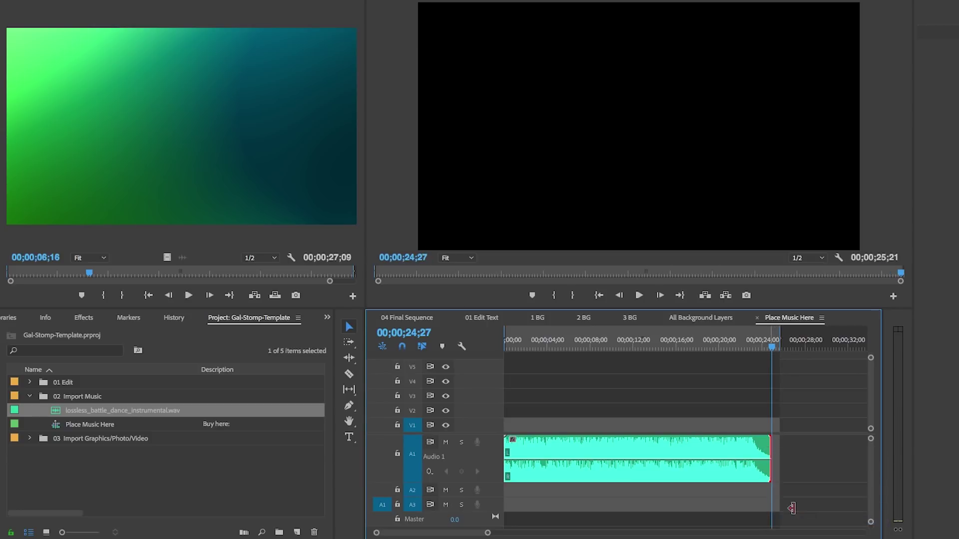